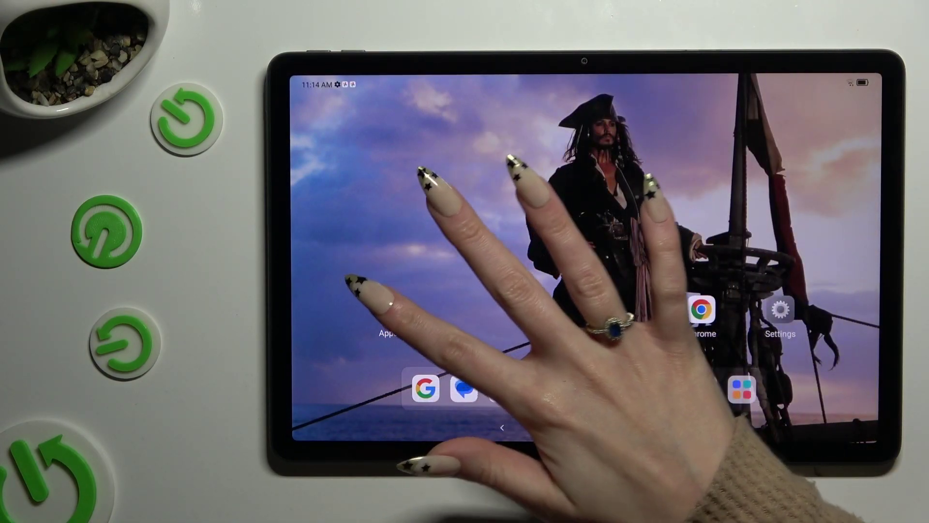
# Launch Files from the Apps folder, then clear the welcome screen and notification permission dialog
pyautogui.click(385, 309)
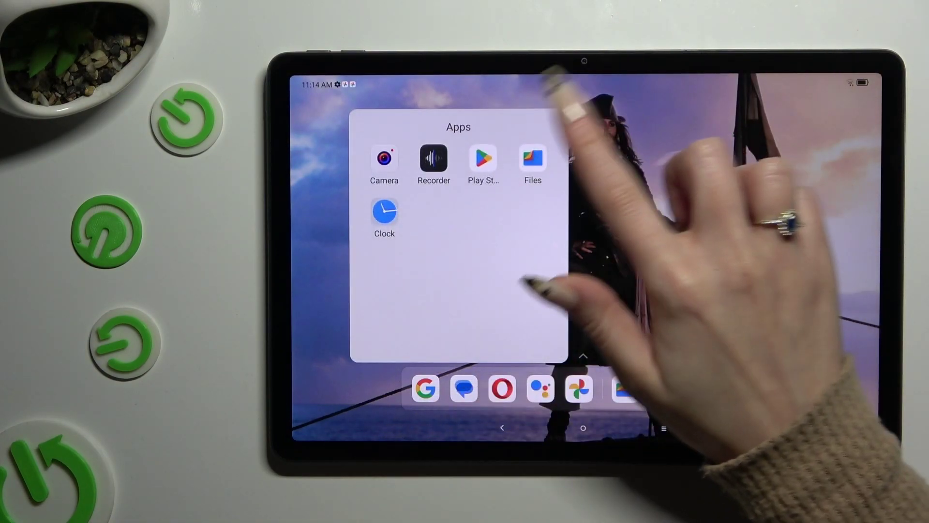
pyautogui.click(533, 160)
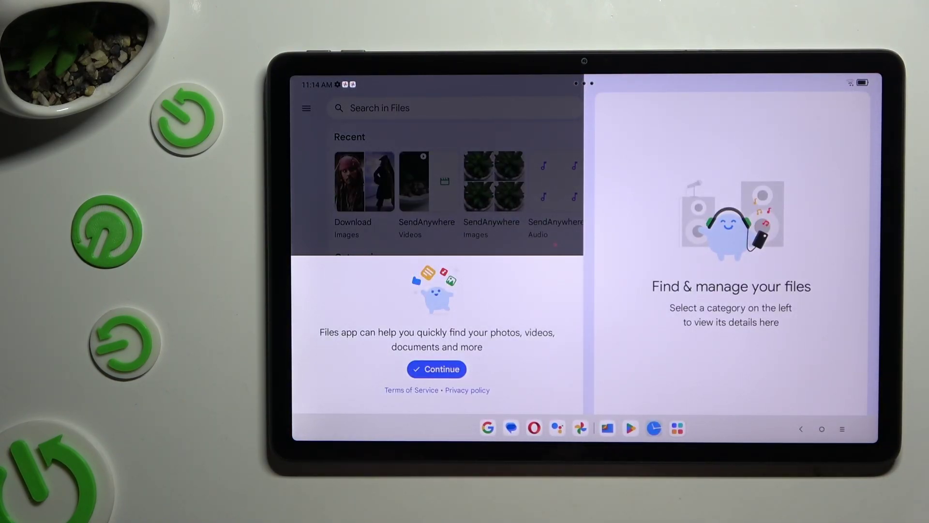
pyautogui.click(436, 369)
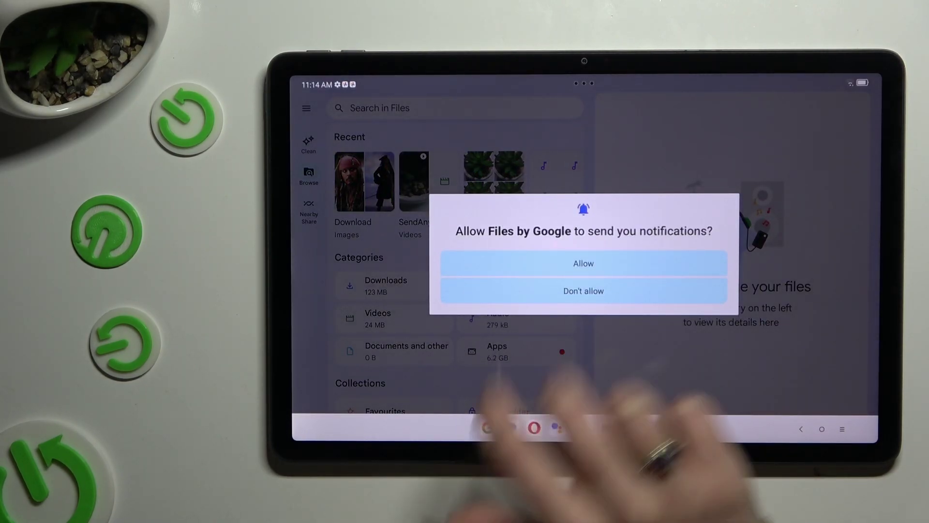
pyautogui.click(584, 263)
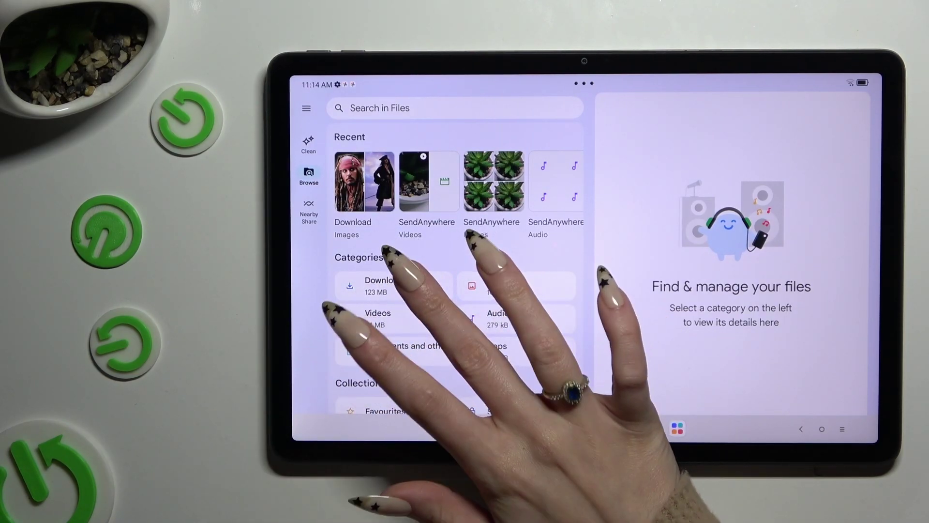
# Open the Downloads category tile on the Browse page
pyautogui.click(393, 285)
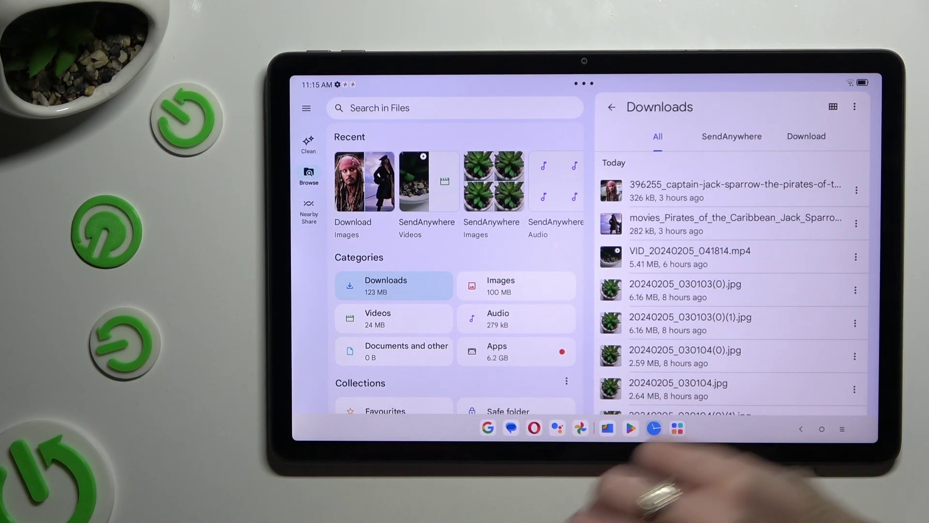
pyautogui.scroll(2, 733, 291)
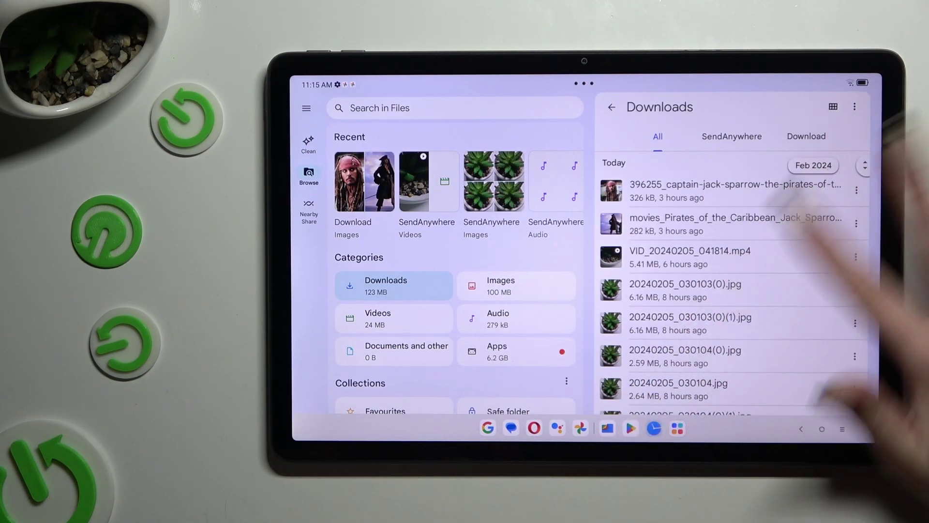
pyautogui.scroll(-10, 733, 290)
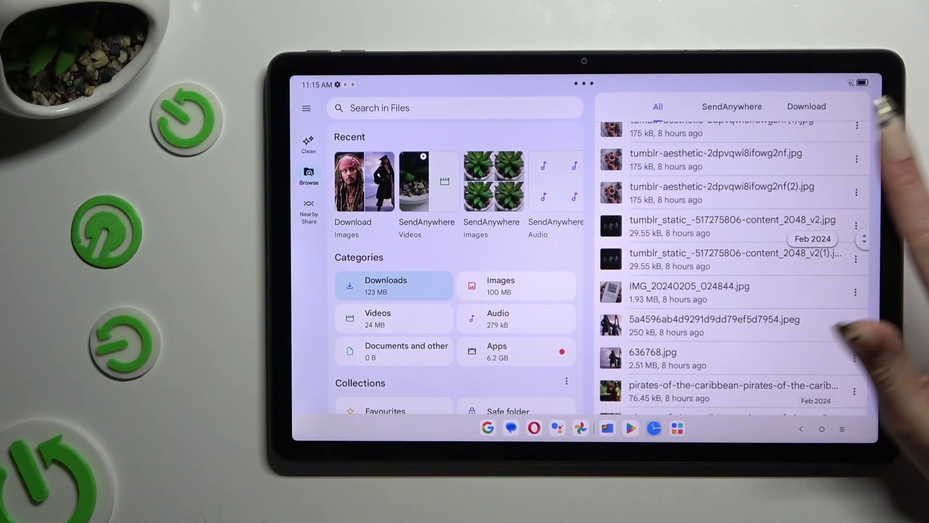
# Open the sunflower photo full screen and swipe past the cactus and pirate-ship images to the treasure-chest pirate
pyautogui.click(715, 156)
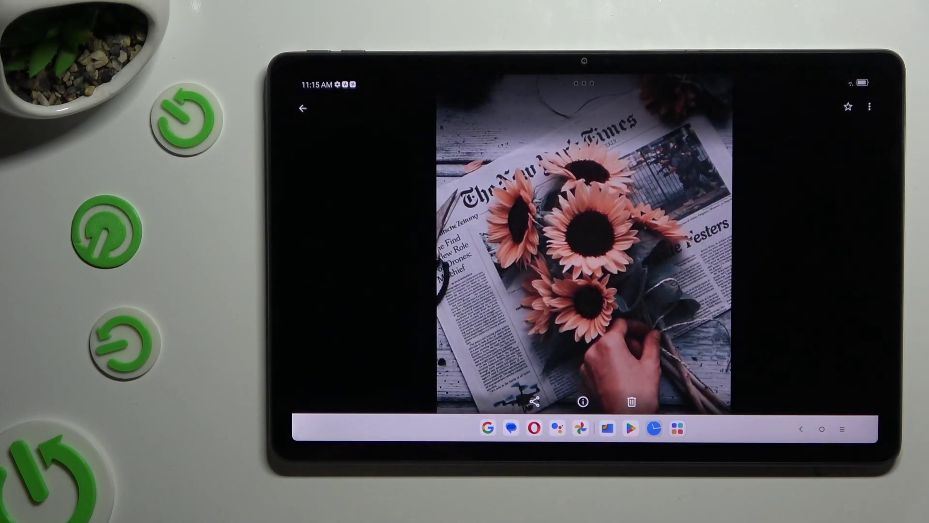
pyautogui.moveTo(726, 291); pyautogui.dragTo(508, 290)
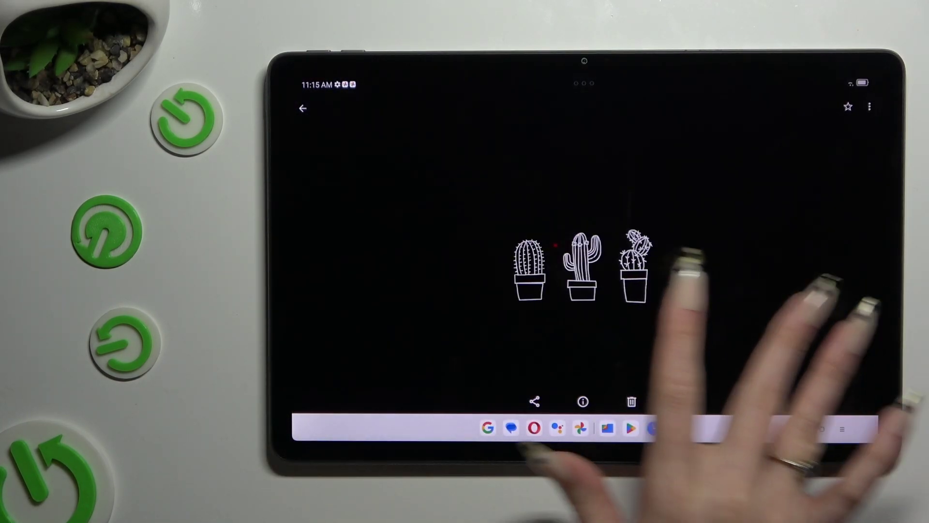
pyautogui.moveTo(684, 261); pyautogui.dragTo(798, 261)
pyautogui.moveTo(726, 291); pyautogui.dragTo(508, 290)
pyautogui.moveTo(798, 327); pyautogui.dragTo(581, 326)
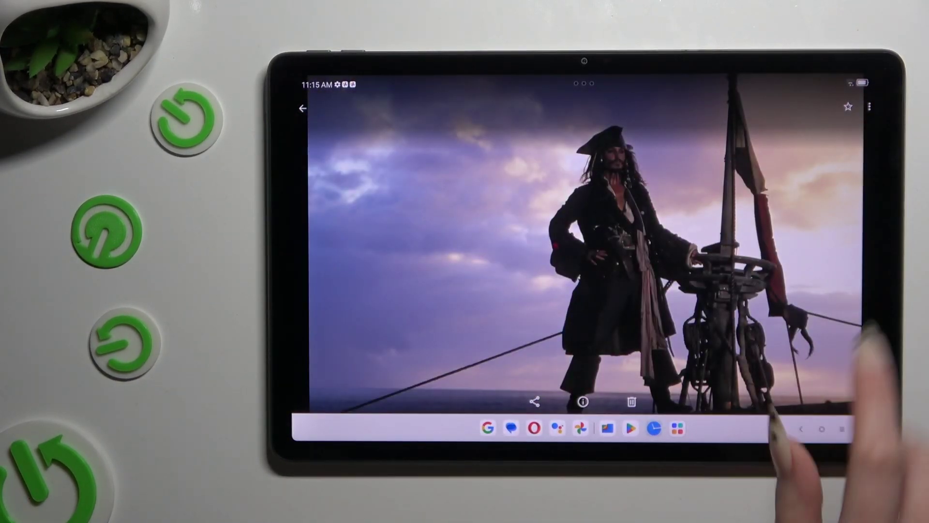
pyautogui.moveTo(726, 291); pyautogui.dragTo(508, 291)
pyautogui.moveTo(835, 327); pyautogui.dragTo(581, 326)
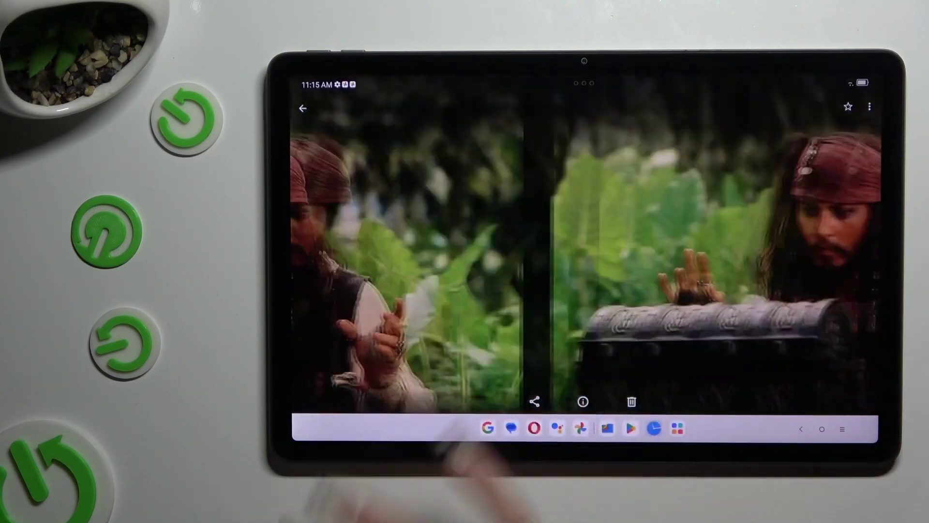